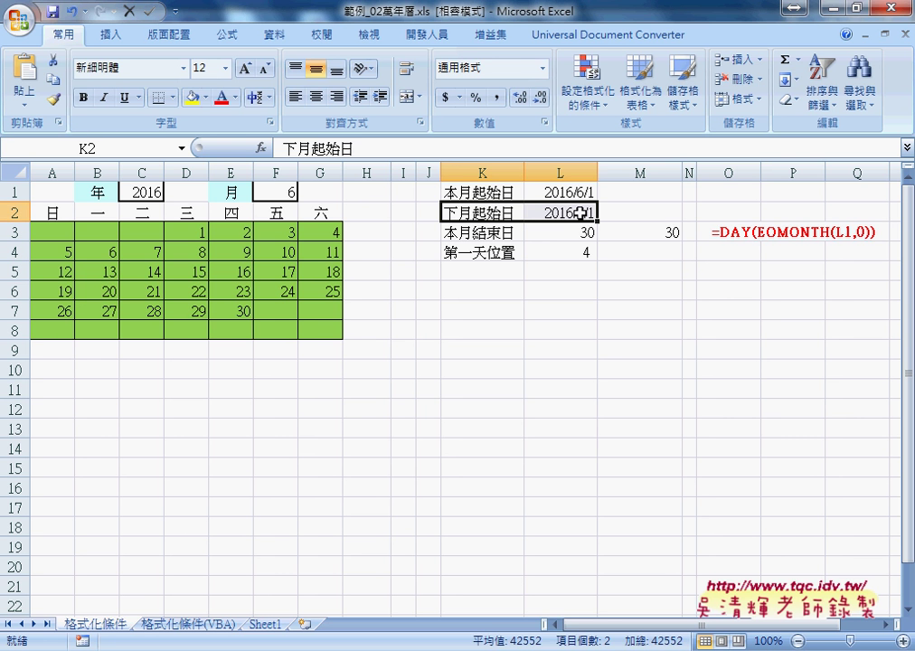
# Clear the 下月起始日 entry in K2:L2 and the old month-end formulas in L3:M3
pyautogui.press('Delete')
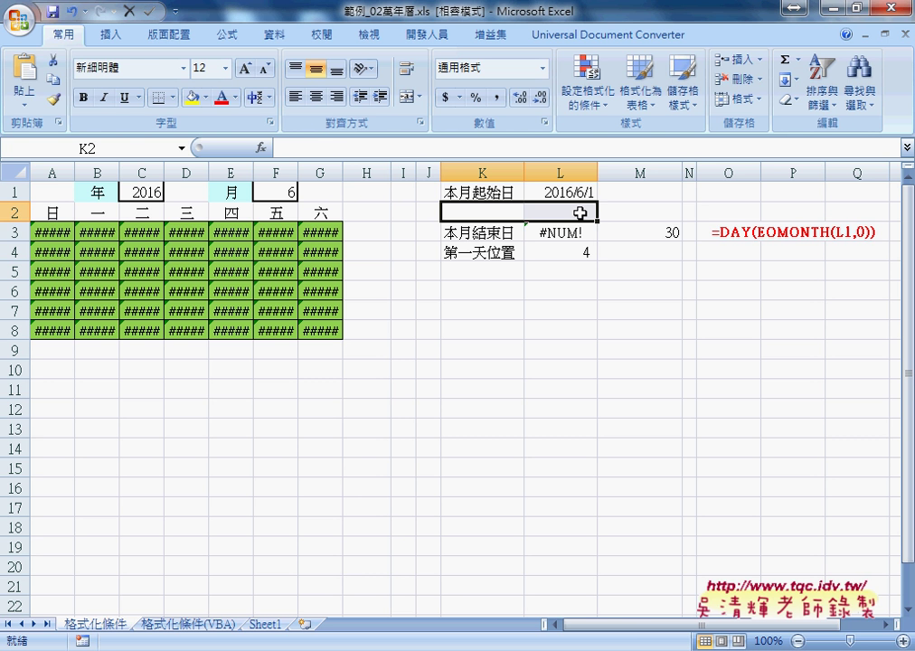
pyautogui.moveTo(543, 232); pyautogui.dragTo(638, 233)
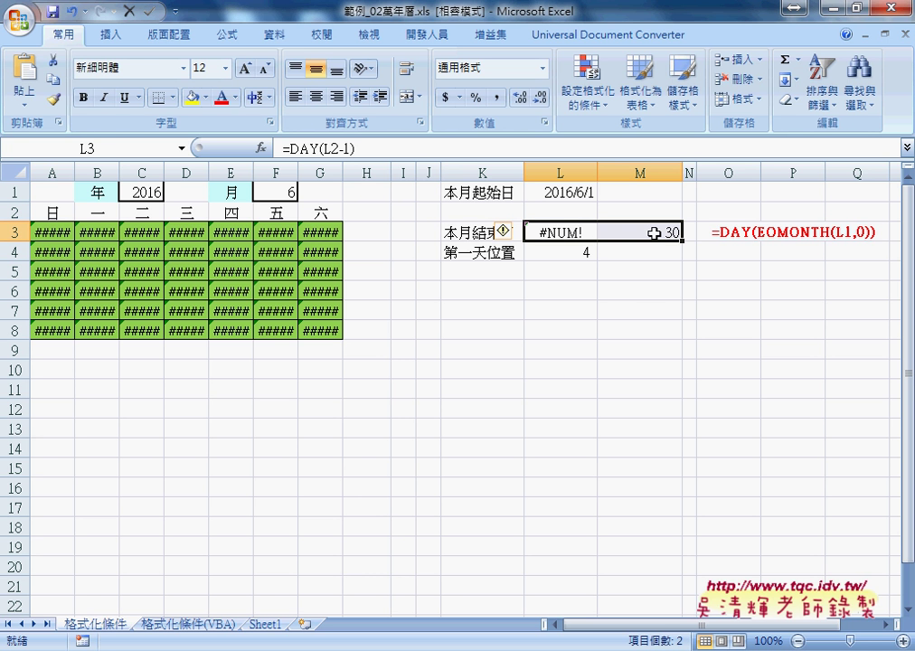
pyautogui.press('Delete')
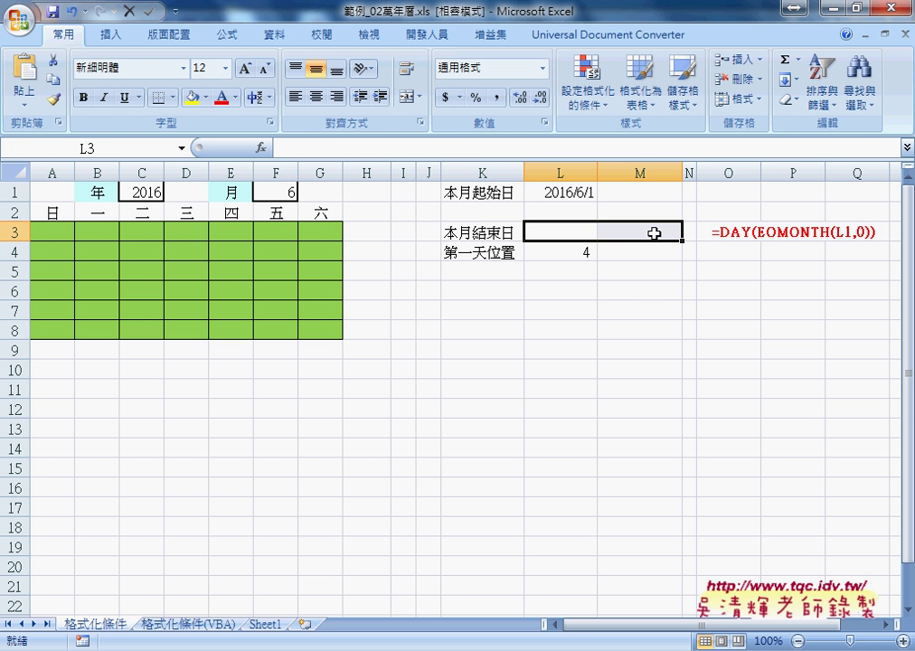
pyautogui.click(482, 211)
pyautogui.click(560, 233)
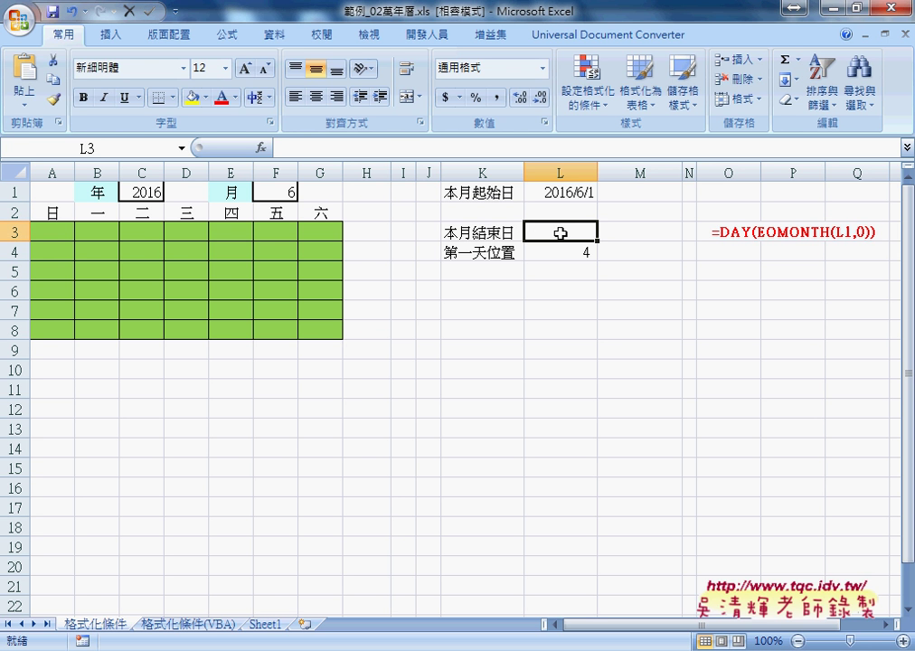
# Enter =EOMONTH(L1,0) in L3, returning 42551 and filling the grid with 1–39
pyautogui.click(258, 148)
pyautogui.click(358, 443)
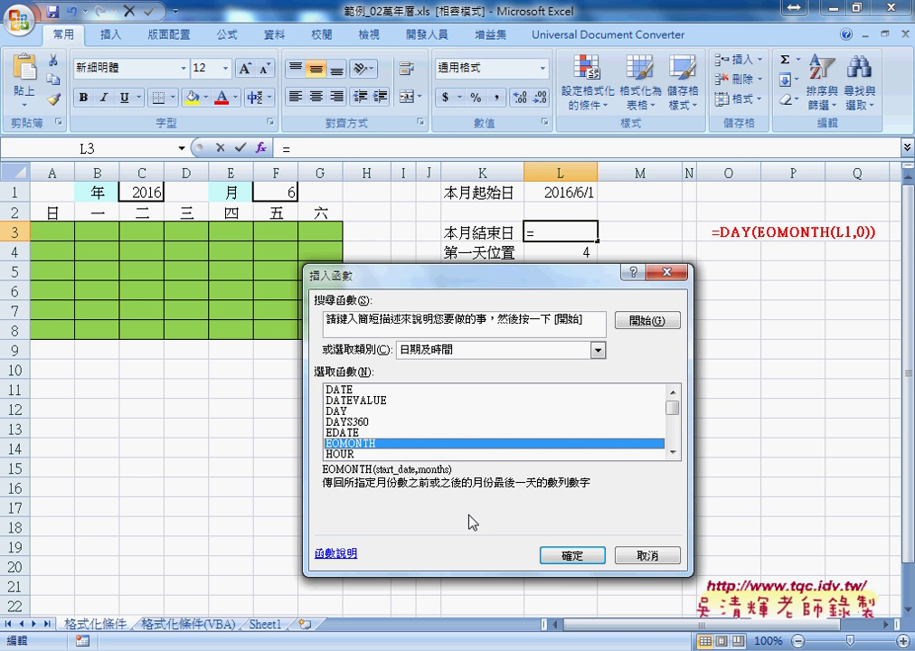
pyautogui.click(576, 555)
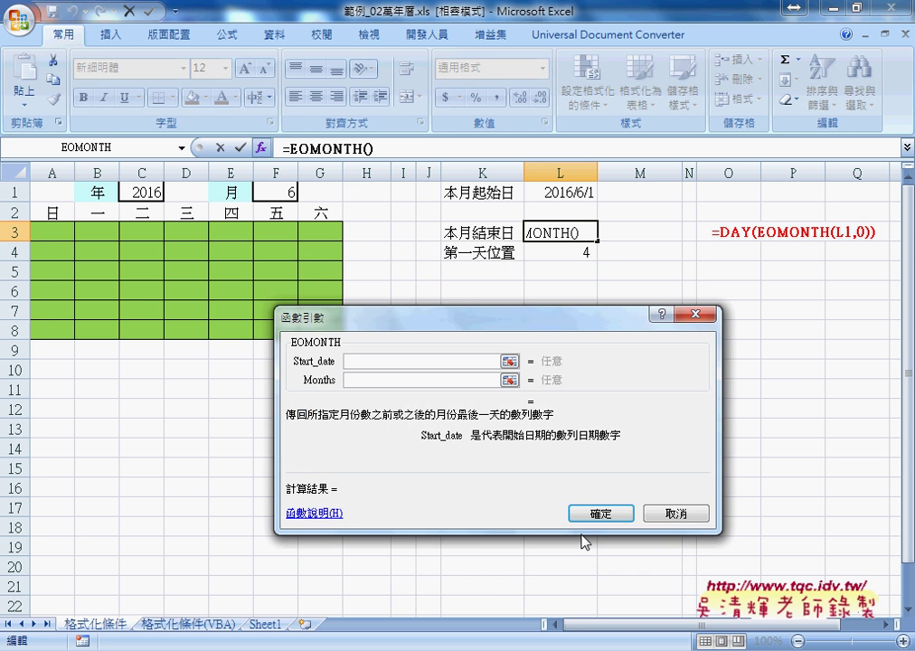
pyautogui.click(551, 191)
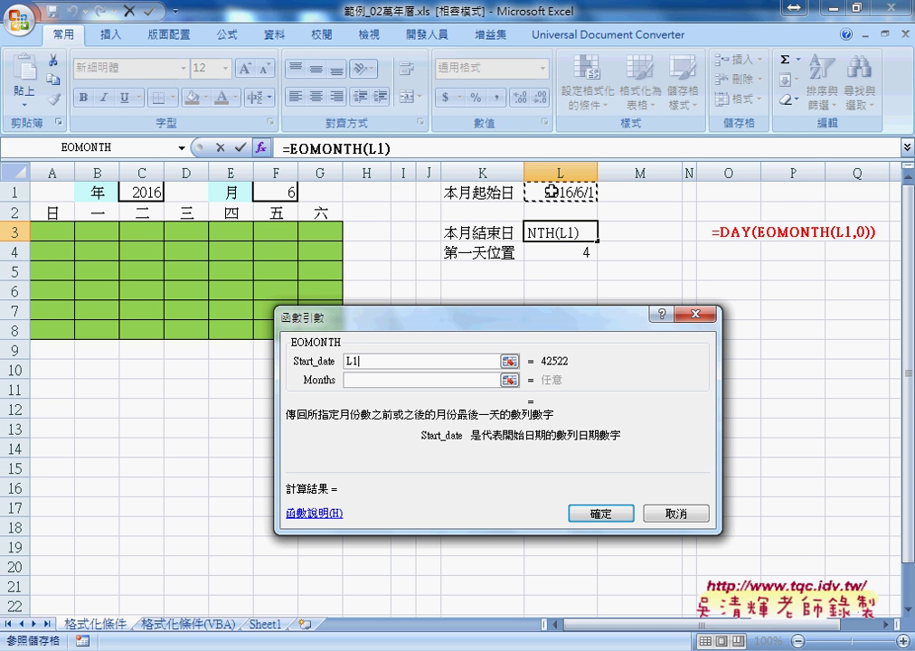
pyautogui.click(358, 381)
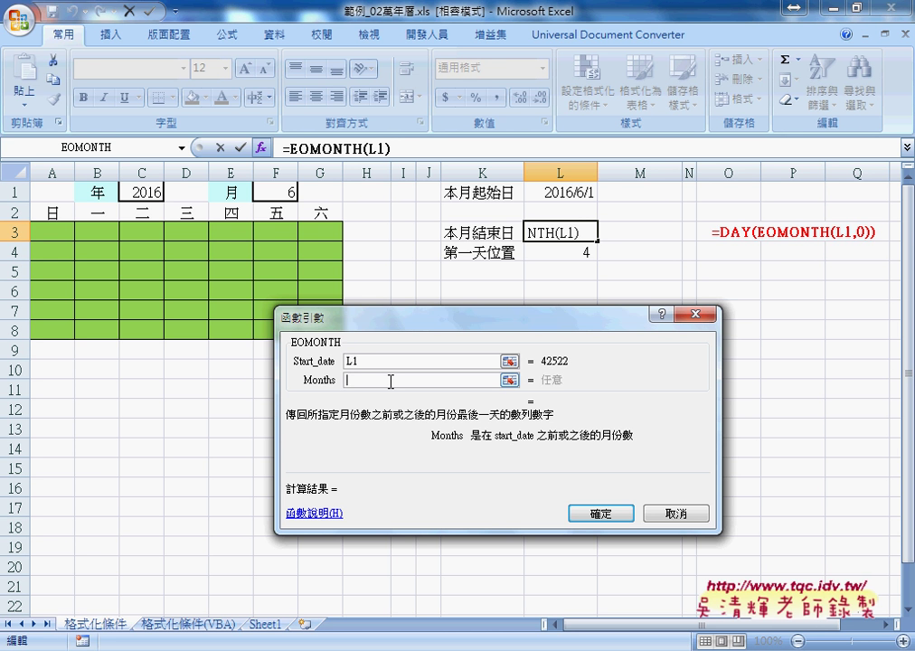
pyautogui.write('0')
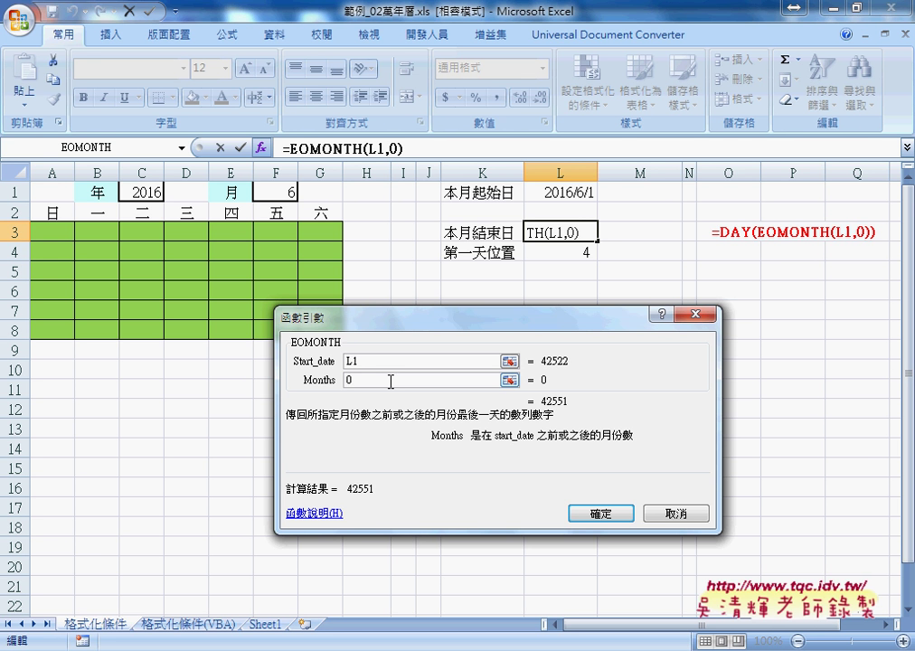
pyautogui.click(606, 514)
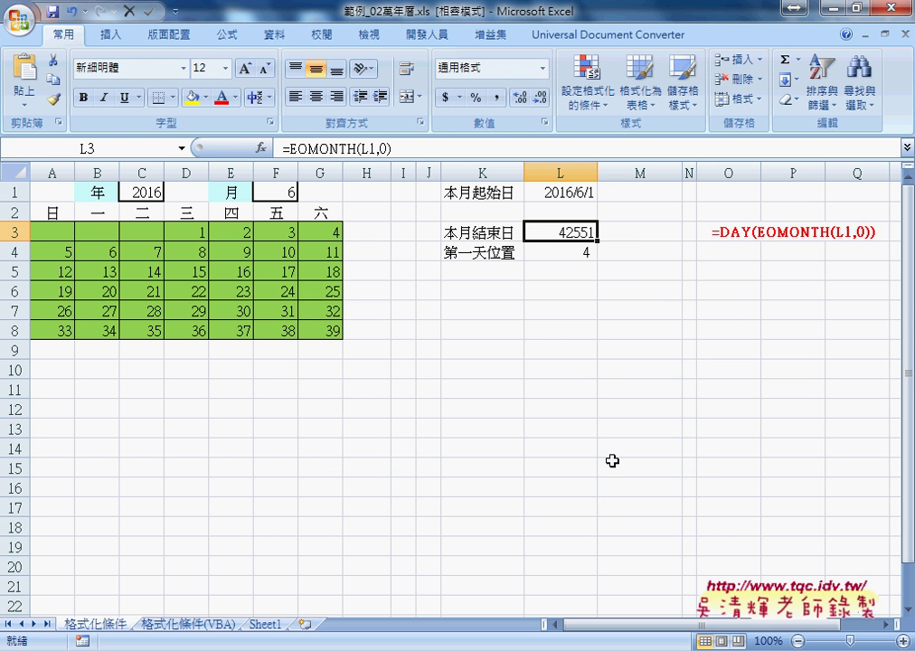
# Apply the Date format to L3 so it shows 2016/6/30, then begin re-editing its formula
pyautogui.rightClick(572, 232)
pyautogui.click(624, 467)
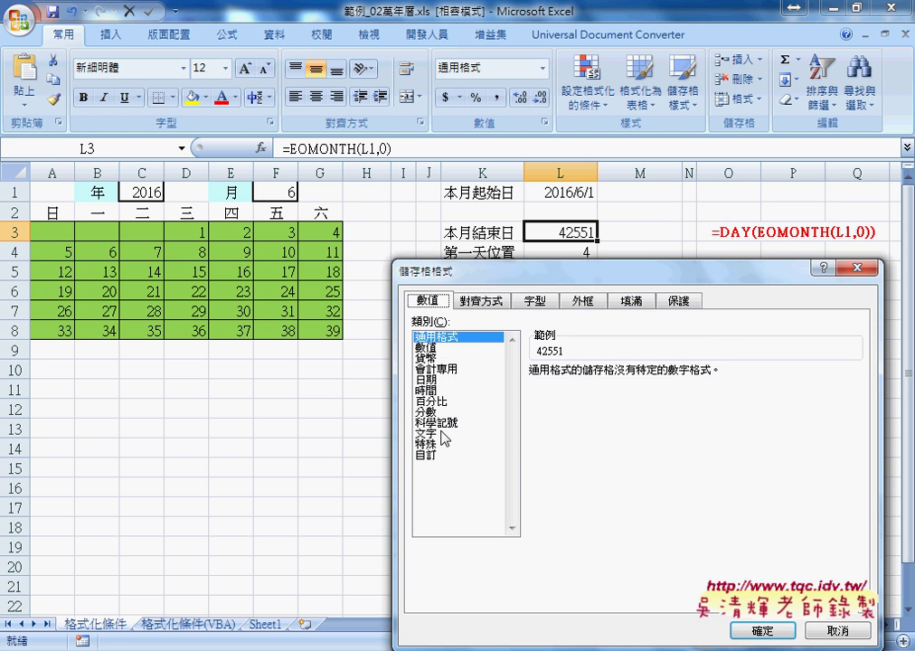
pyautogui.click(452, 391)
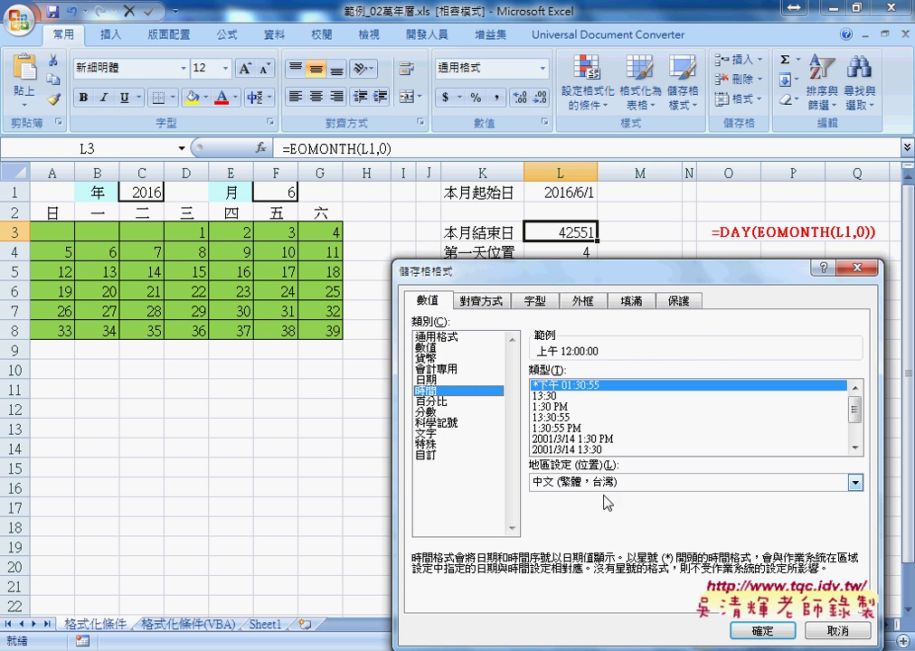
pyautogui.click(463, 380)
pyautogui.press('Return')
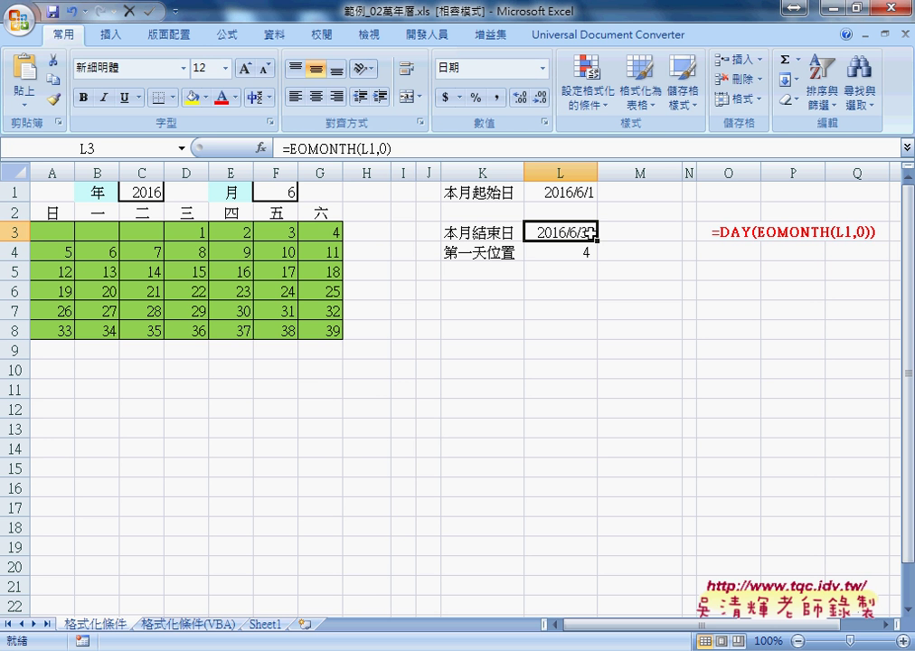
pyautogui.click(287, 147)
# Wrap the L3 formula in DAY so it reads =DAY(EOMONTH(L1,0))
pyautogui.click(416, 159)
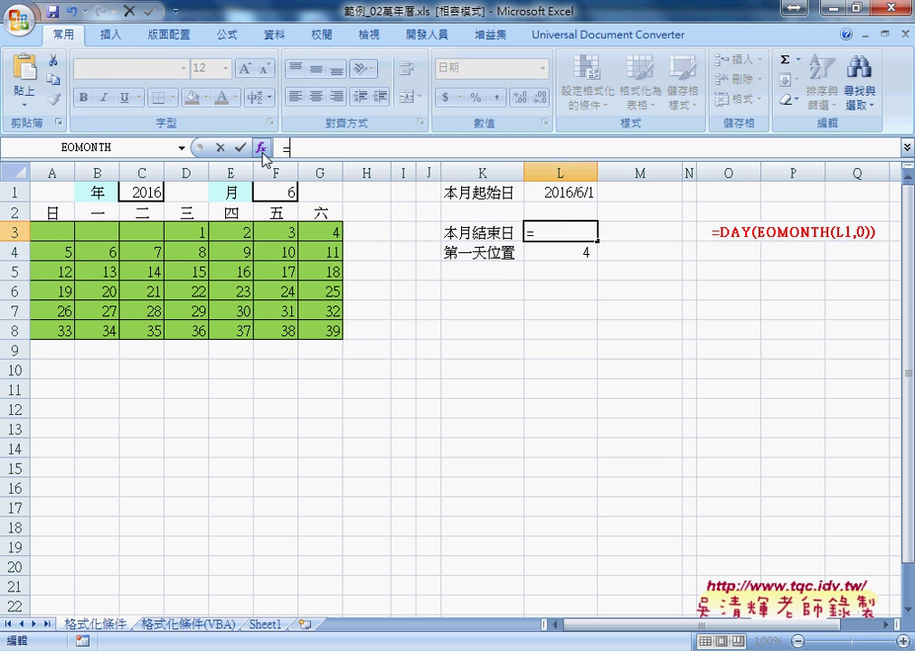
pyautogui.click(262, 148)
pyautogui.click(357, 413)
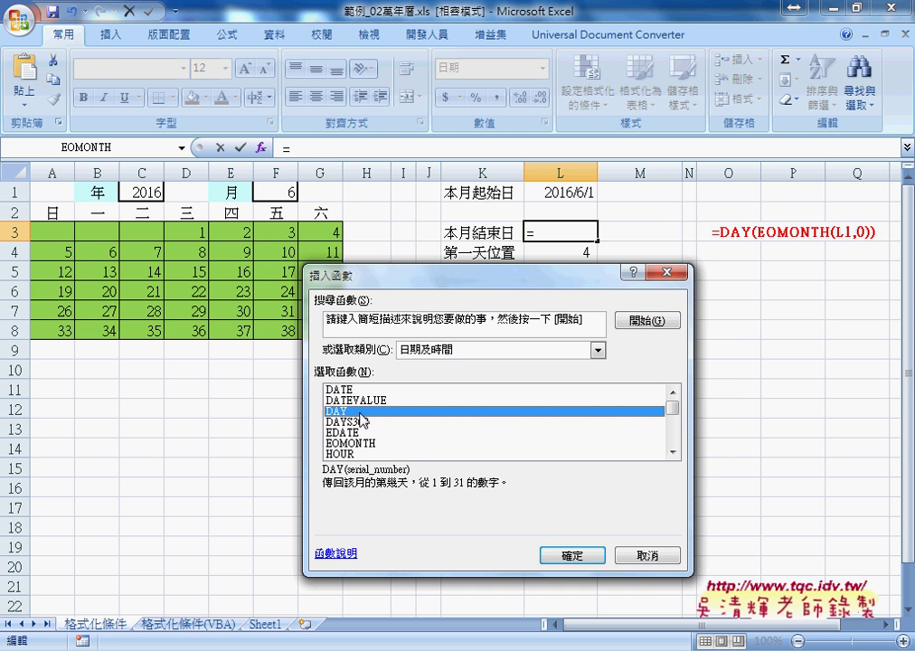
pyautogui.press('Return')
pyautogui.rightClick(461, 380)
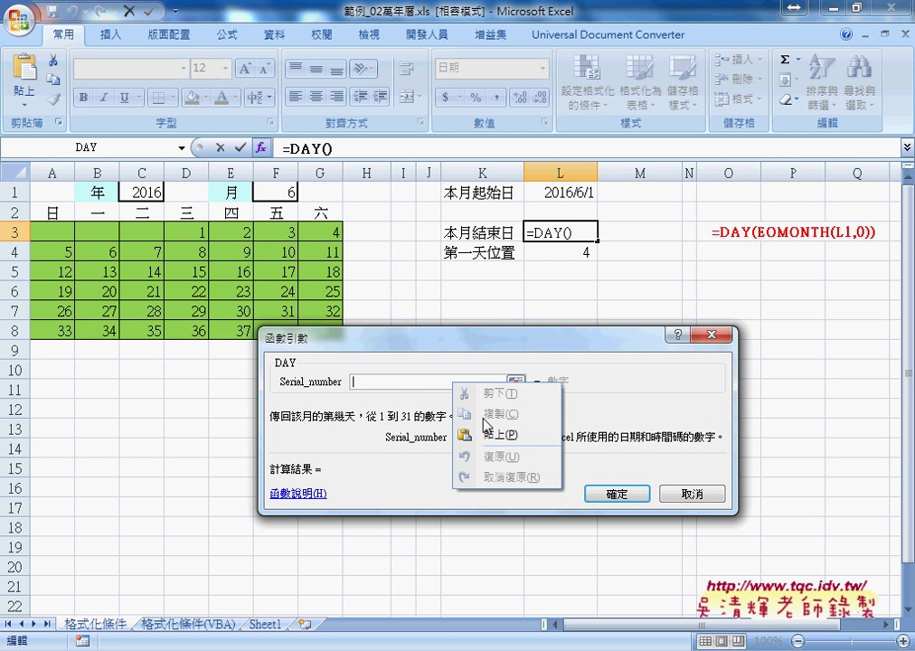
pyautogui.click(493, 434)
pyautogui.click(619, 498)
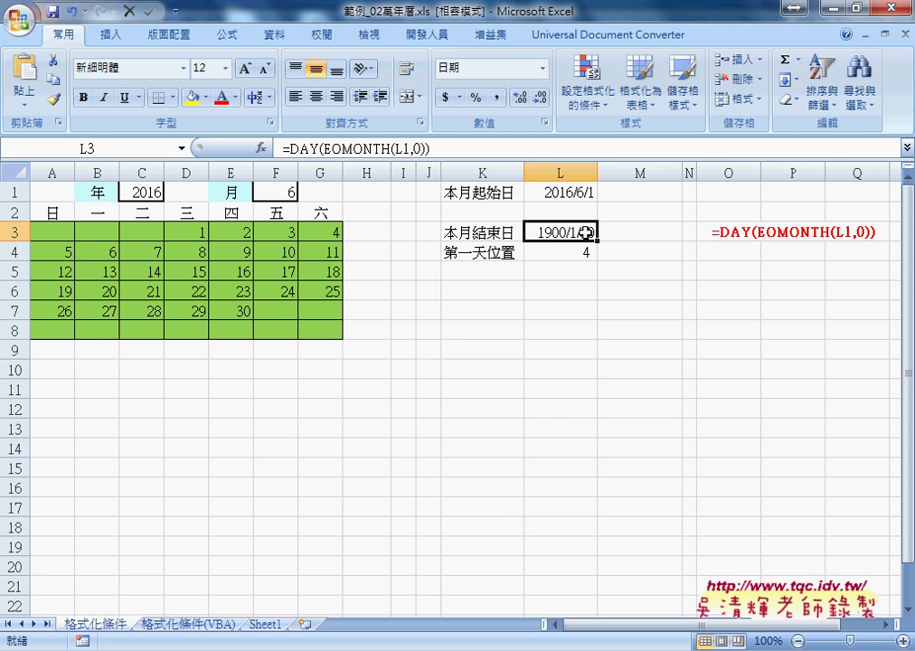
# Set L3 to General format so it shows 30 and the grid ends at day 30
pyautogui.rightClick(577, 234)
pyautogui.click(640, 472)
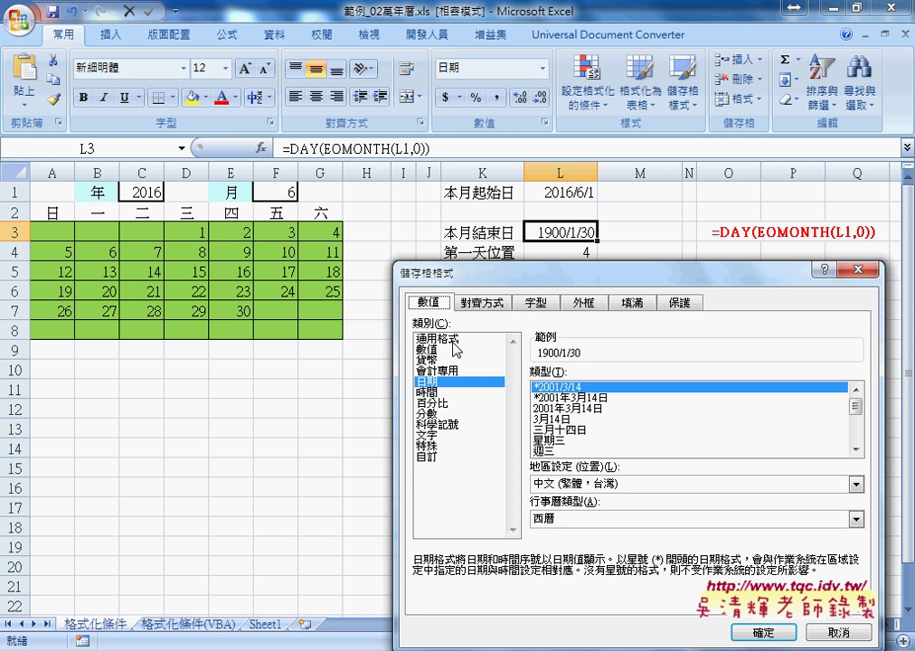
pyautogui.click(457, 339)
pyautogui.click(763, 632)
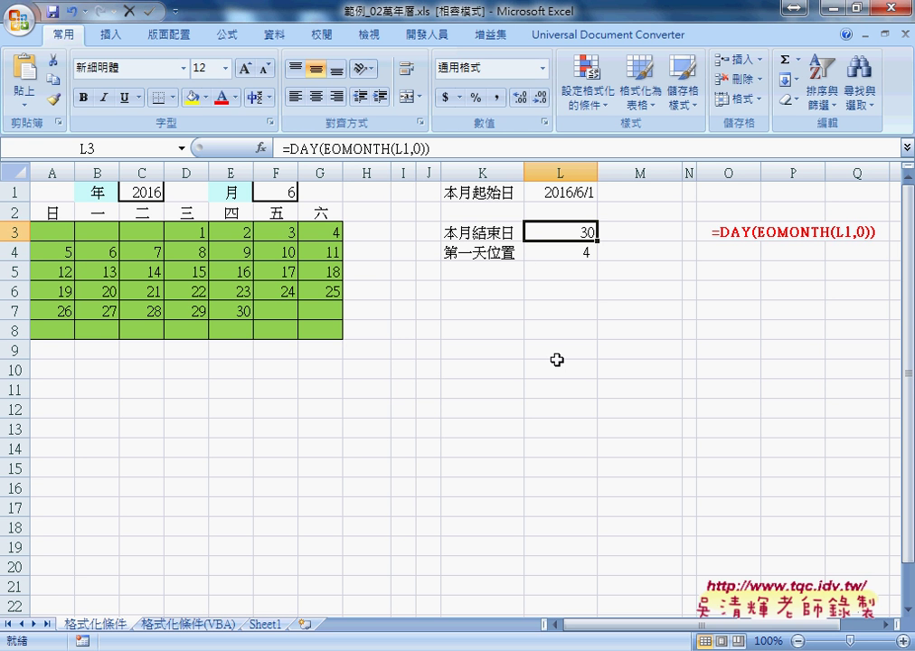
# In Google Drive, go through _雲端白板畫面(2015) and 其他補充範例(89) to the 04_Excel職場函數468招 folder
pyautogui.hotkey('alt', 'Tab')
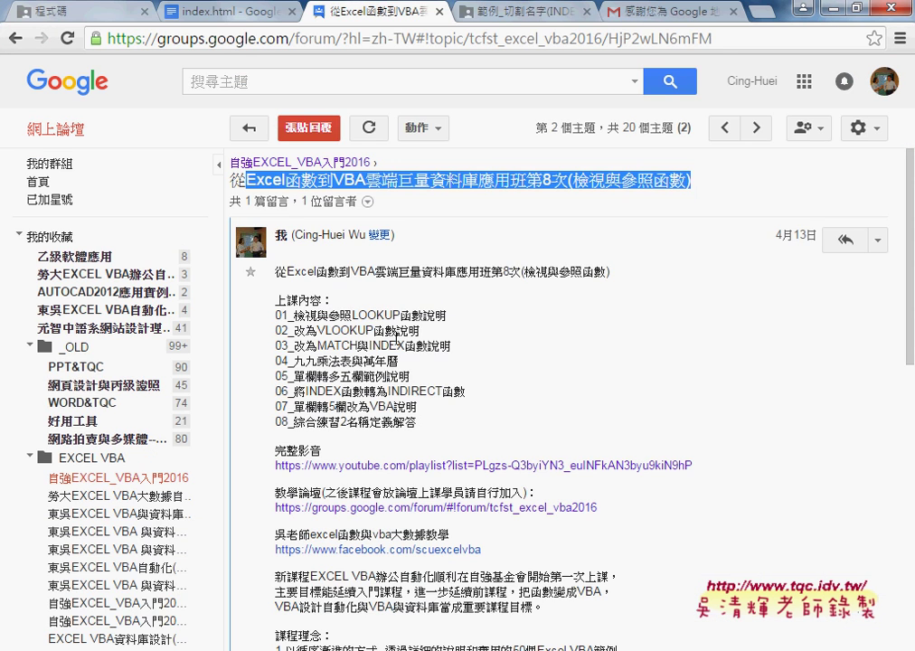
pyautogui.click(104, 19)
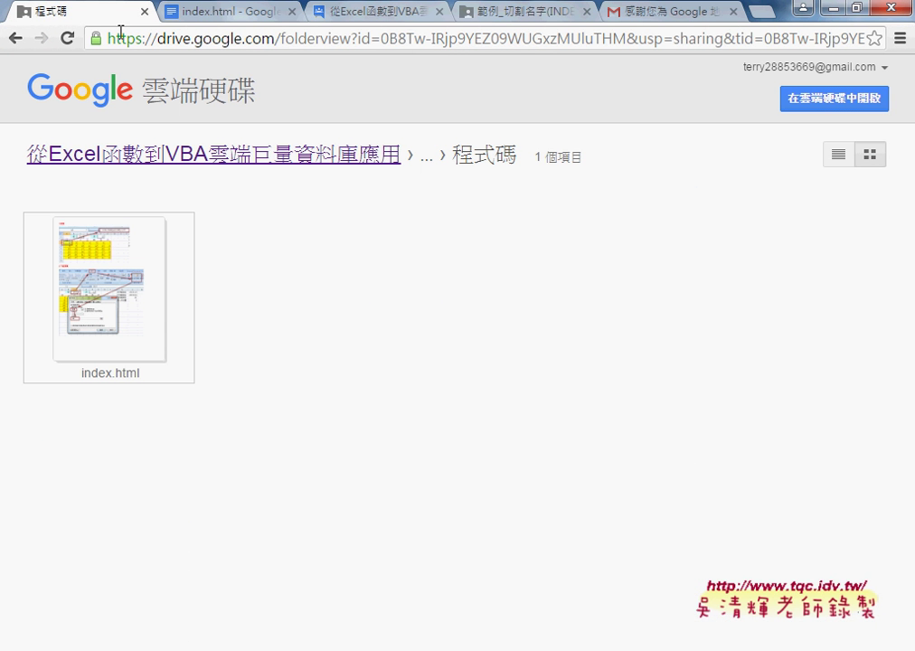
pyautogui.middleClick(243, 157)
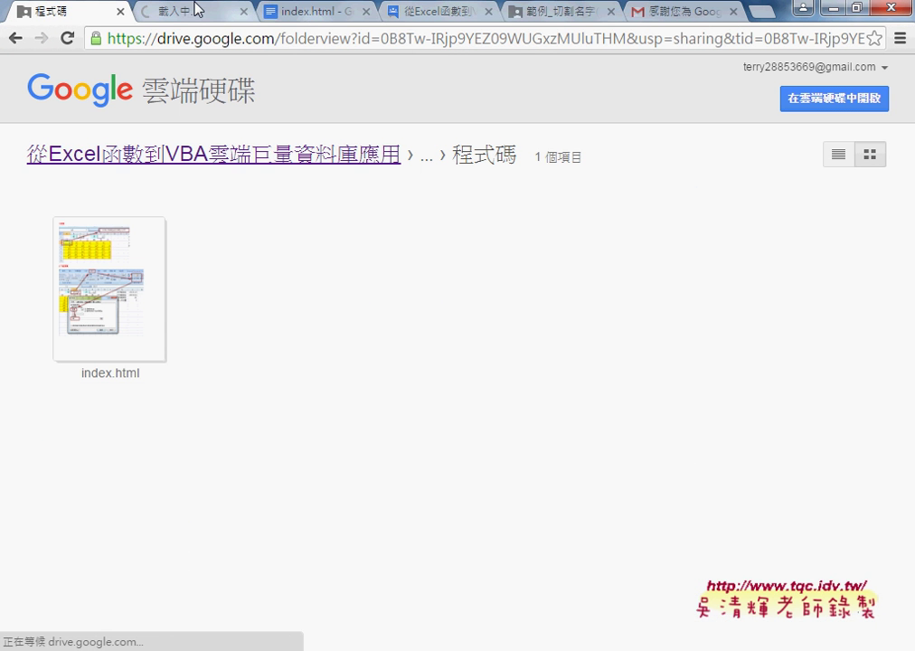
pyautogui.click(194, 10)
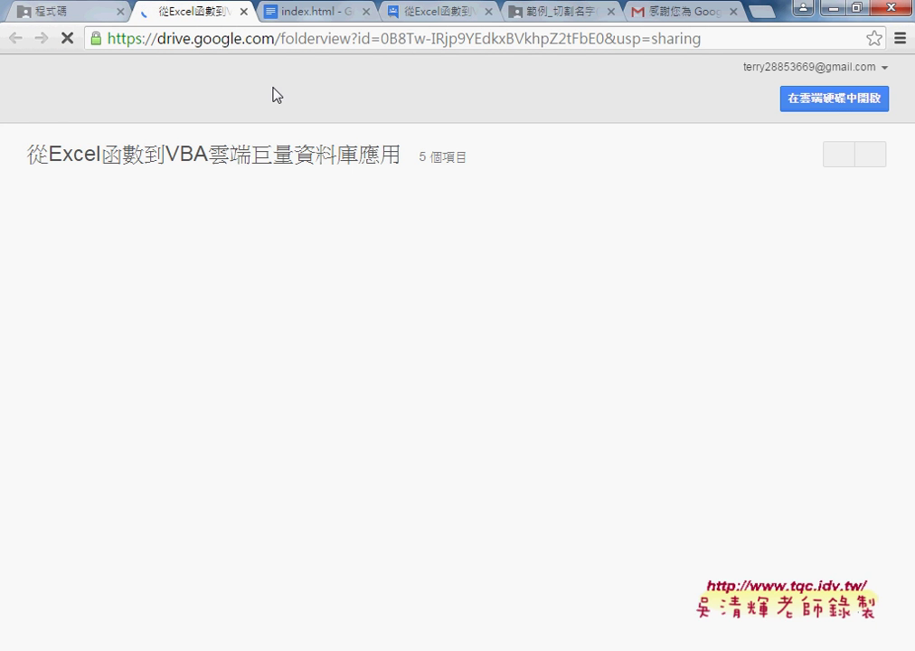
pyautogui.doubleClick(286, 345)
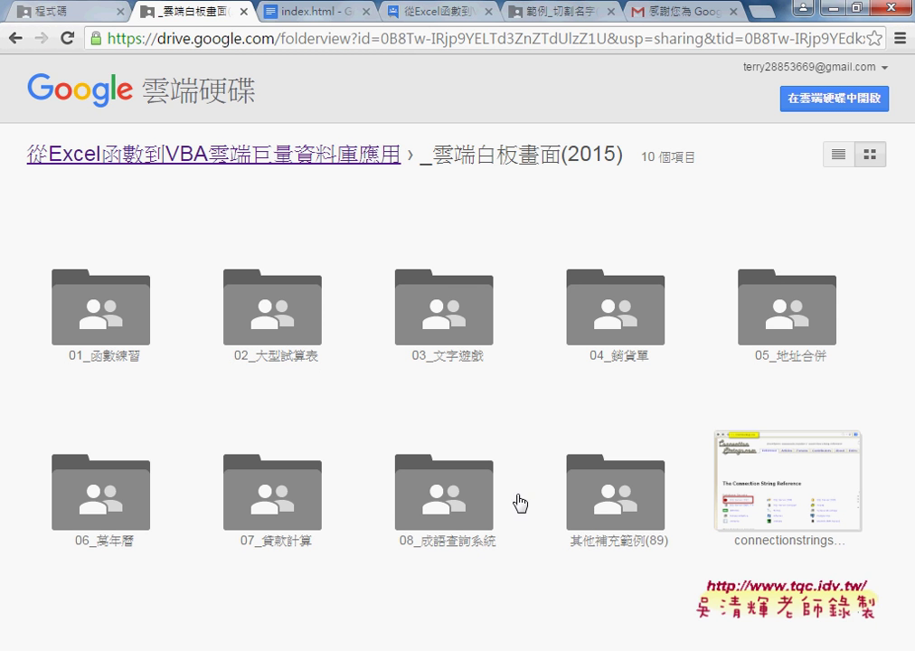
pyautogui.click(628, 547)
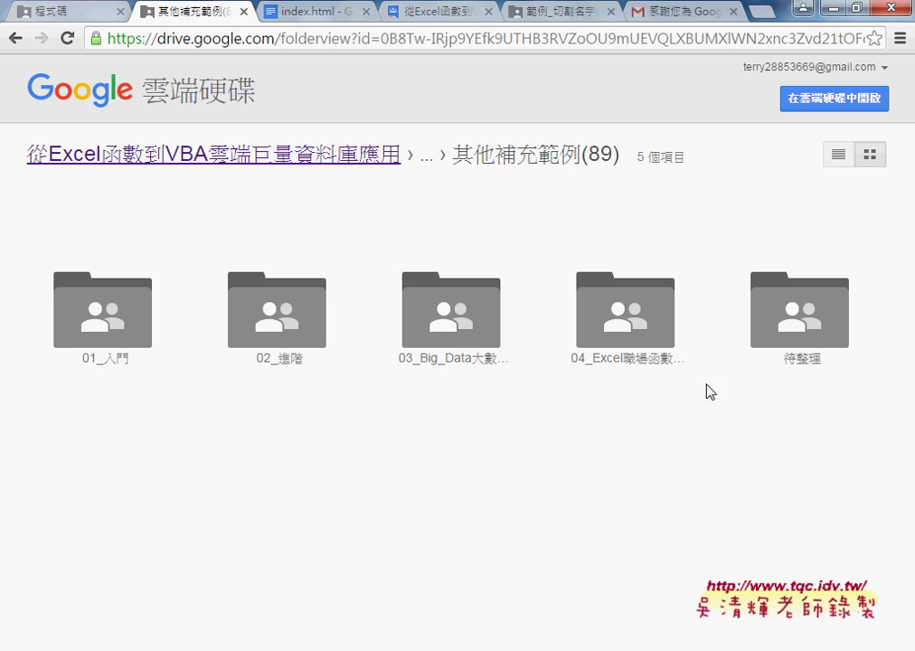
pyautogui.click(838, 154)
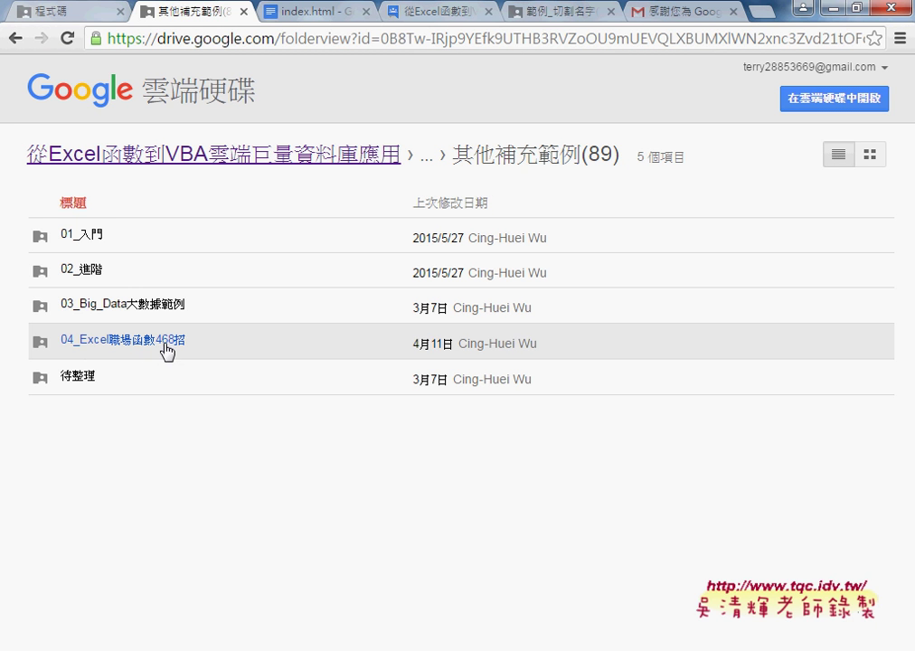
pyautogui.click(164, 349)
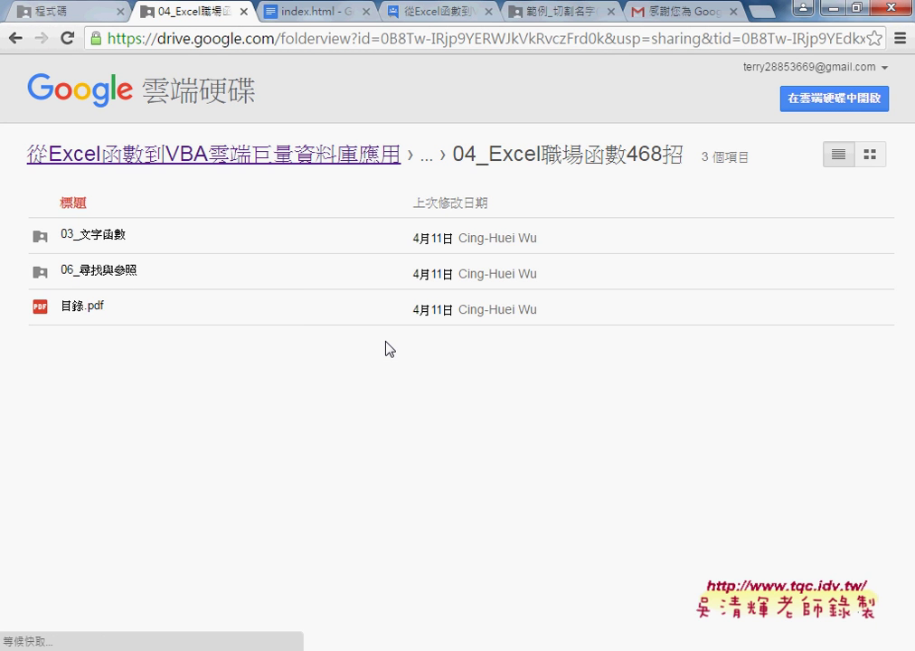
# Preview 目錄.pdf and scroll through the first pages of its table of contents
pyautogui.click(90, 307)
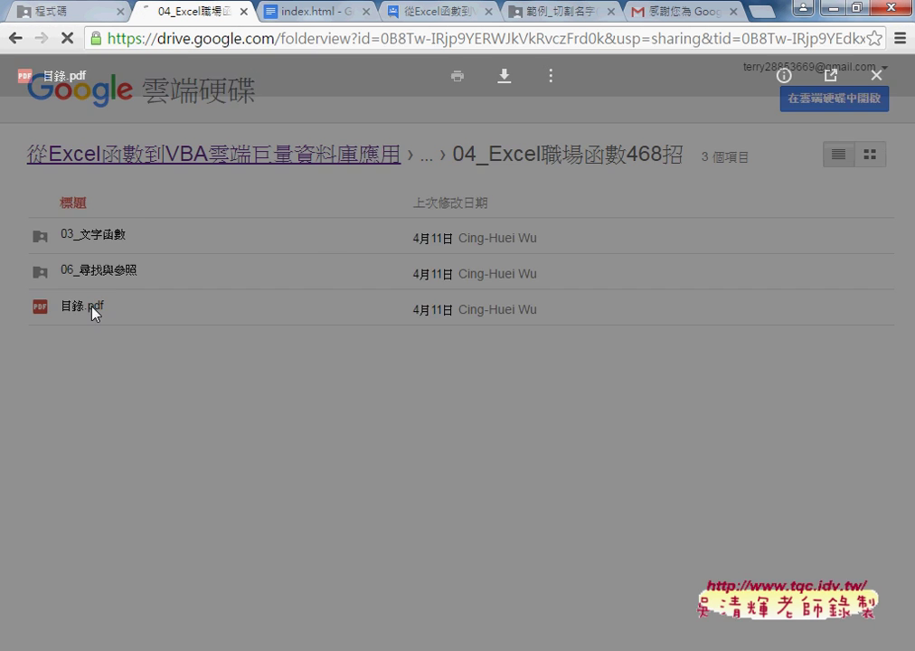
pyautogui.scroll(-1, 476, 372)
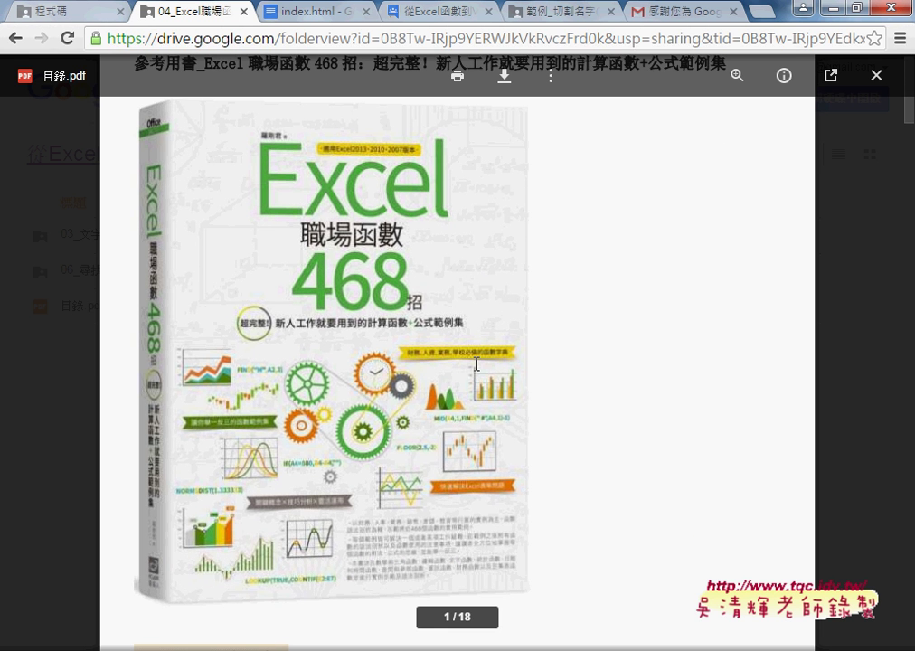
pyautogui.scroll(-2, 477, 364)
pyautogui.scroll(-2, 477, 364)
pyautogui.scroll(-2, 477, 364)
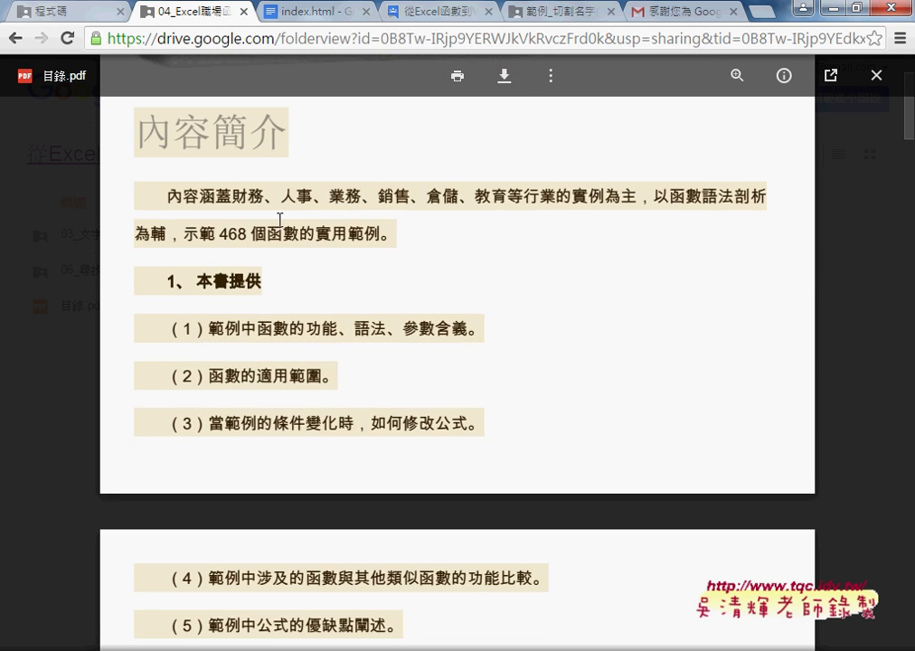
pyautogui.scroll(-2, 489, 241)
pyautogui.scroll(-3, 489, 241)
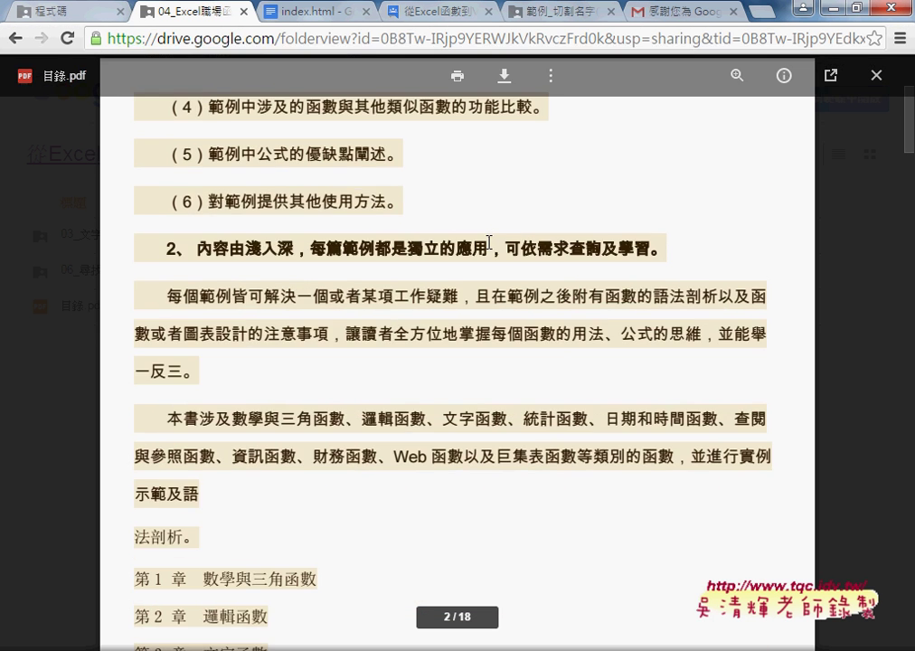
pyautogui.scroll(-3, 489, 242)
pyautogui.scroll(-1, 489, 242)
pyautogui.scroll(-1, 488, 242)
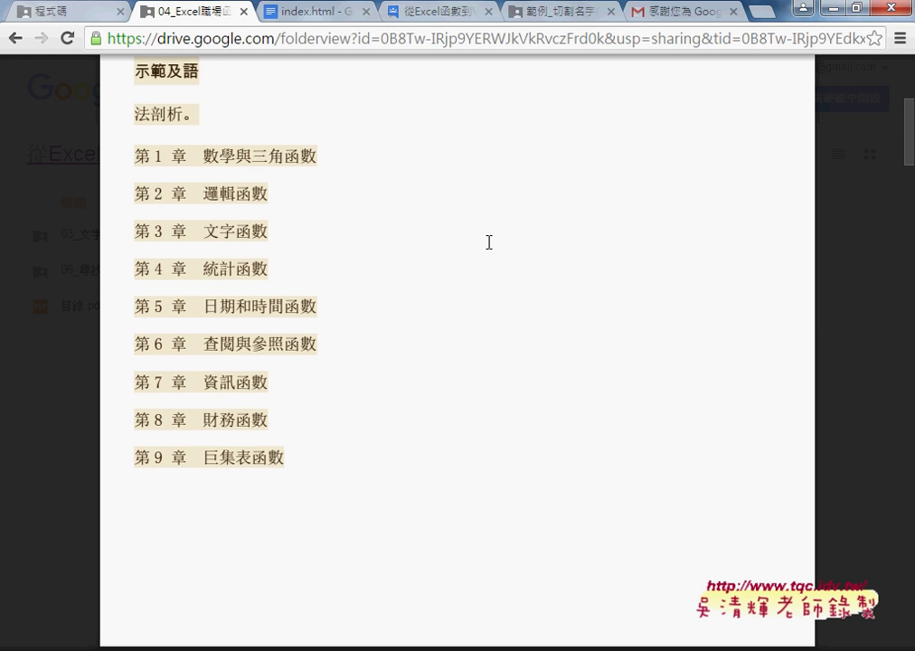
pyautogui.scroll(1, 488, 242)
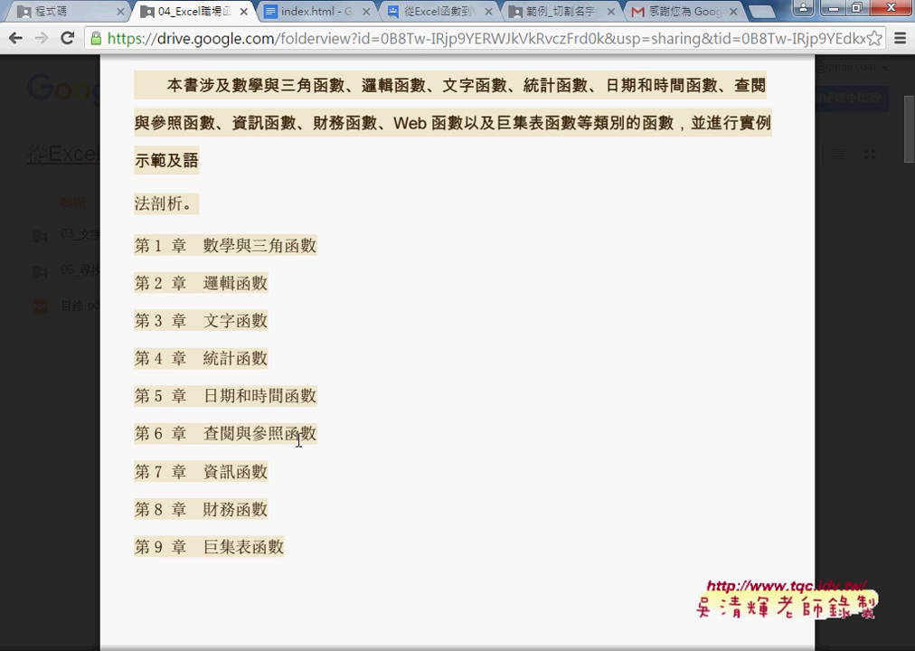
# Scroll further down the contents to the chapter 2 邏輯函數 examples
pyautogui.scroll(-1, 298, 440)
pyautogui.scroll(-2, 299, 440)
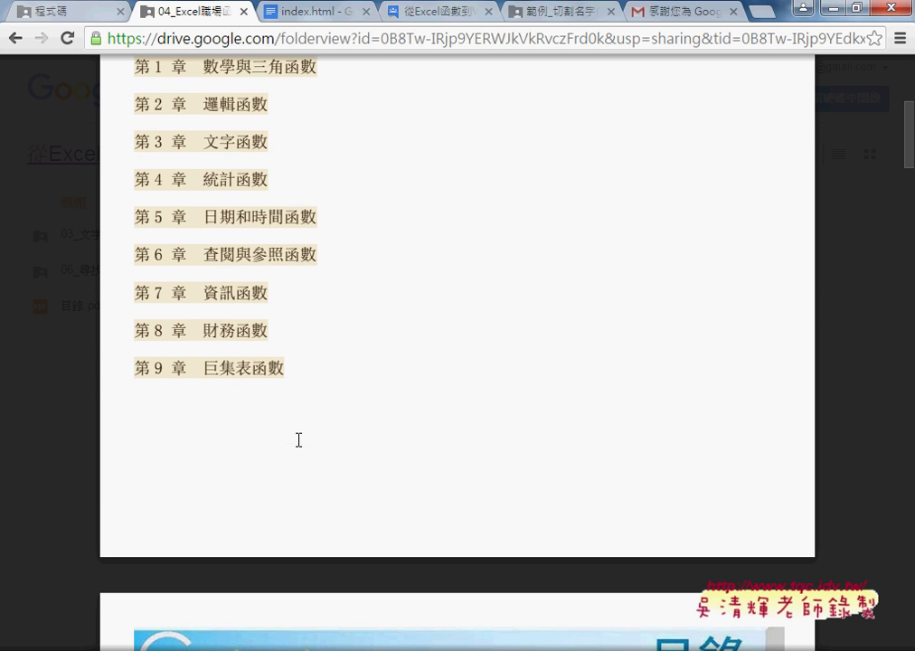
pyautogui.scroll(-1, 299, 440)
pyautogui.scroll(-3, 299, 440)
pyautogui.scroll(-2, 298, 440)
pyautogui.scroll(-2, 299, 440)
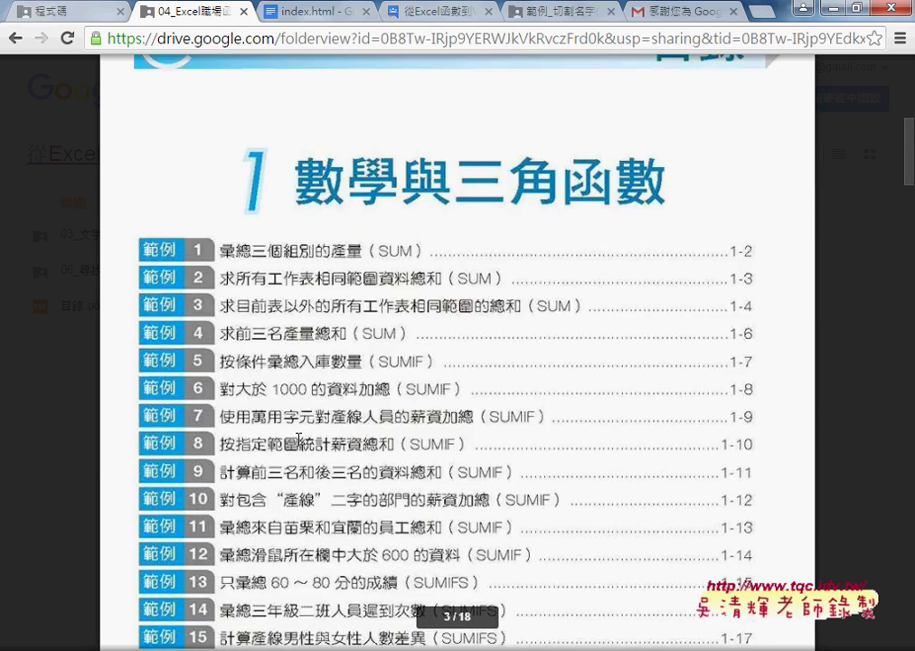
pyautogui.scroll(-1, 299, 439)
pyautogui.scroll(-2, 299, 439)
pyautogui.scroll(-2, 298, 440)
pyautogui.scroll(-4, 298, 439)
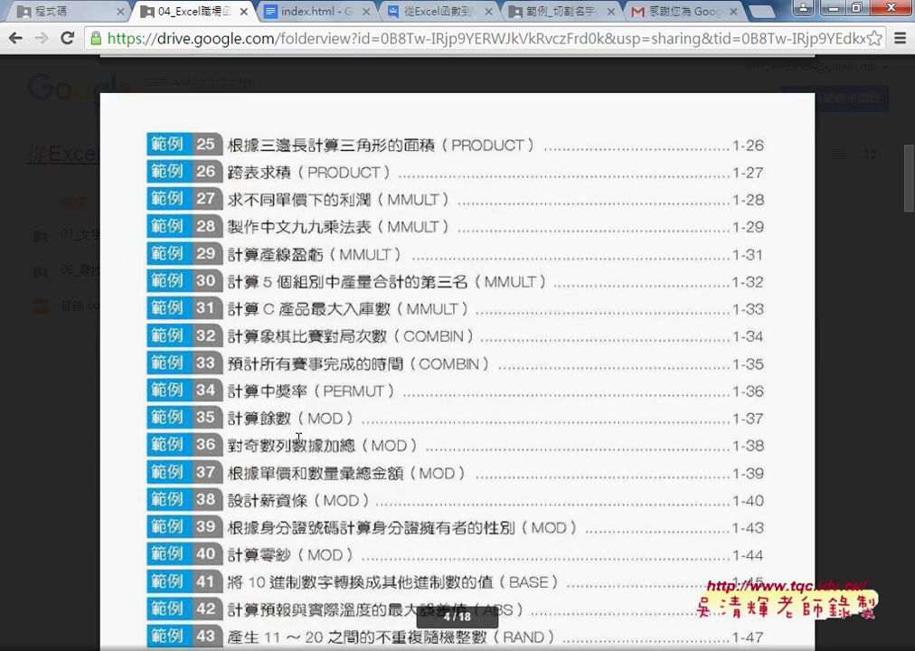
pyautogui.scroll(-3, 298, 440)
pyautogui.scroll(-5, 299, 440)
pyautogui.scroll(-5, 298, 440)
pyautogui.scroll(-3, 298, 440)
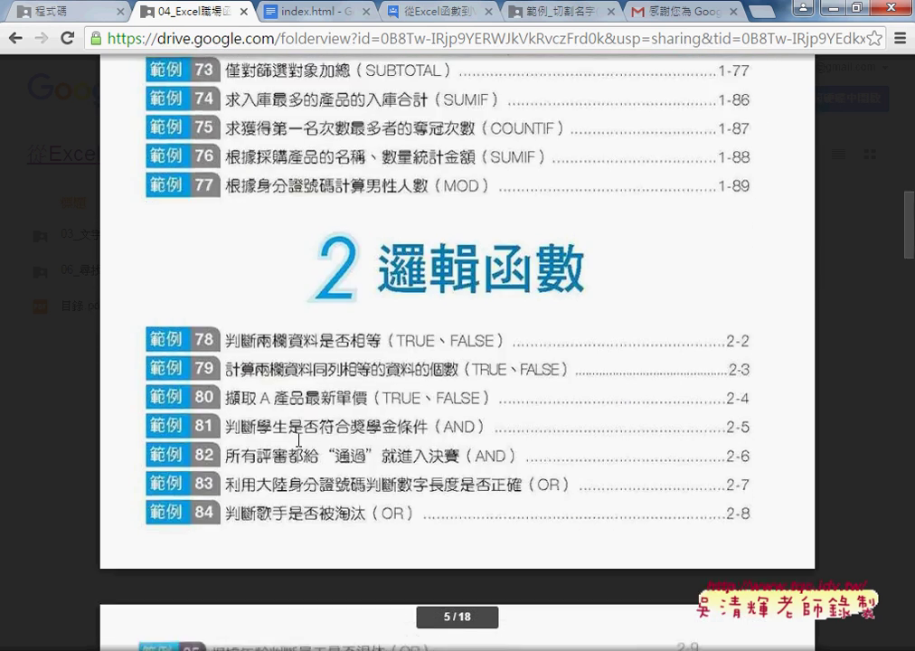
# Close the PDF preview and preview 325人事資料分欄.xlsx inside the 06_尋找與參照 folder
pyautogui.click(876, 78)
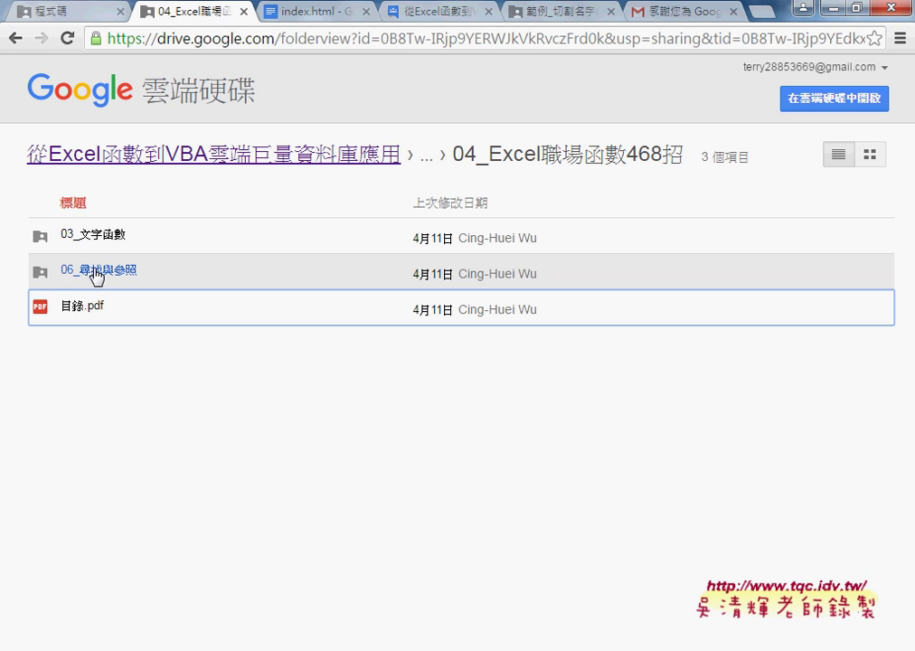
pyautogui.click(97, 271)
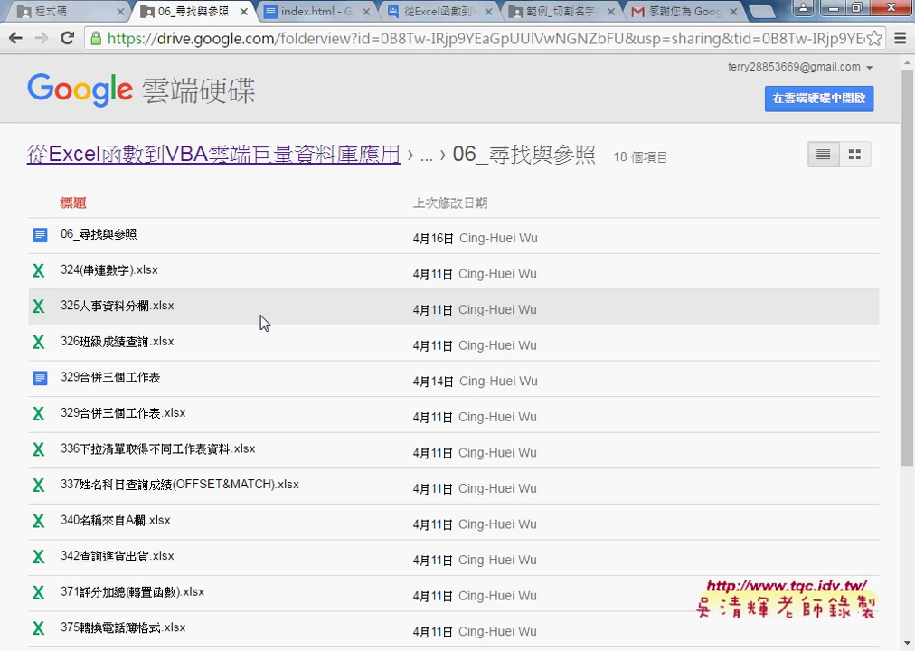
pyautogui.click(129, 313)
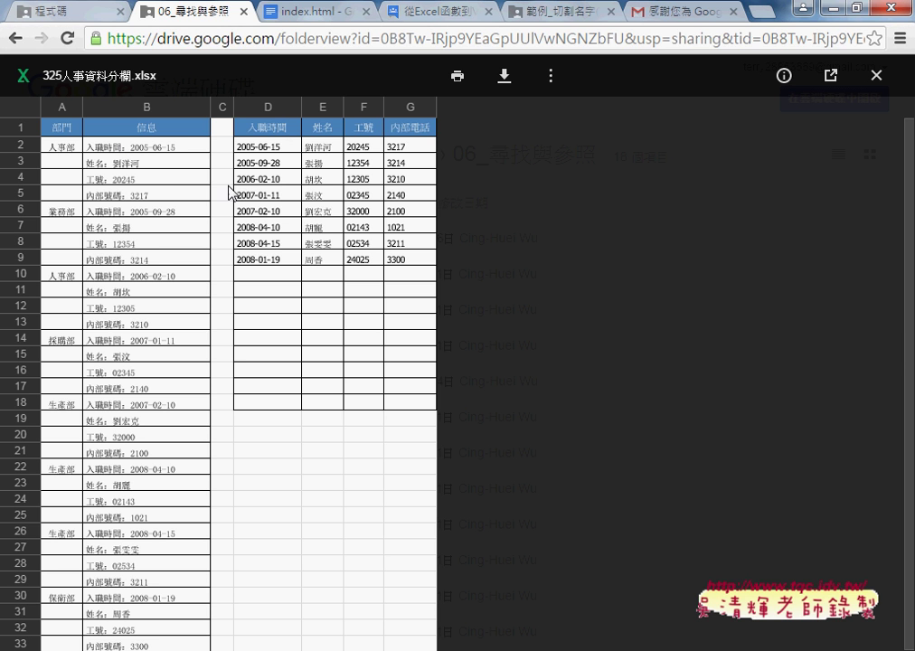
# Close the Drive preview and return to 範例_02萬年曆.xls on the 格式化條件(VBA) sheet
pyautogui.click(877, 76)
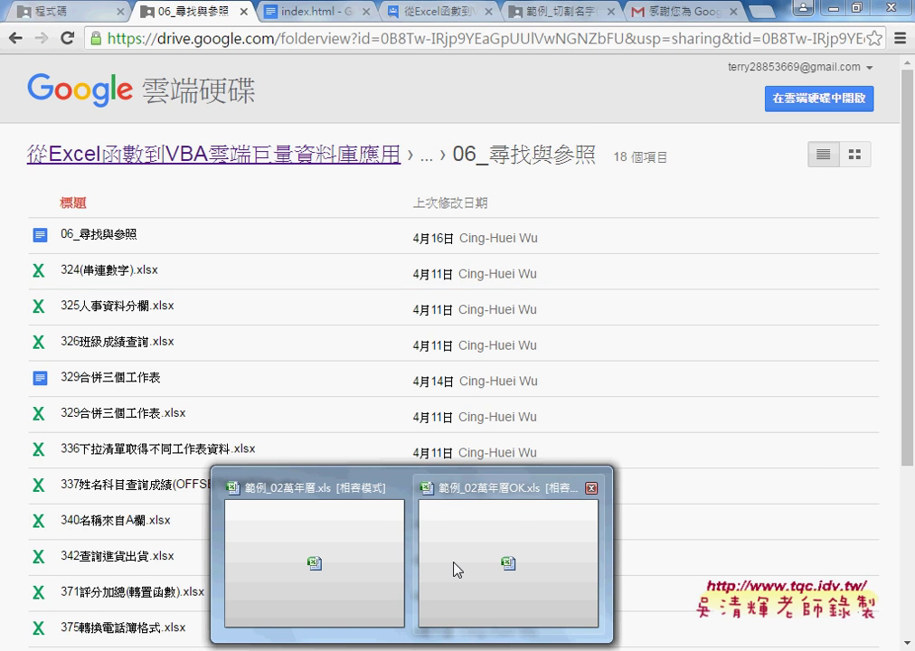
pyautogui.click(344, 545)
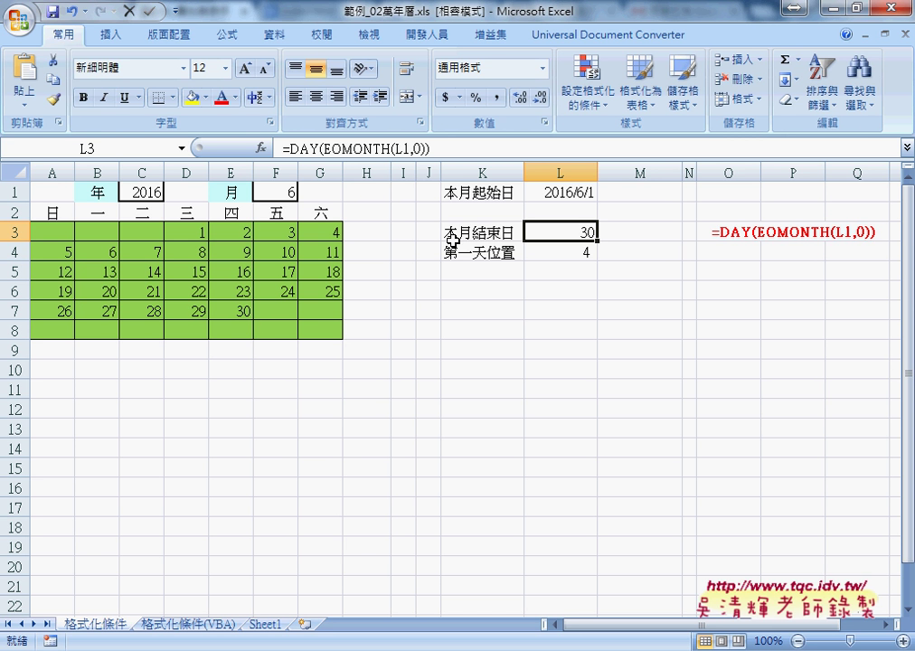
pyautogui.click(199, 625)
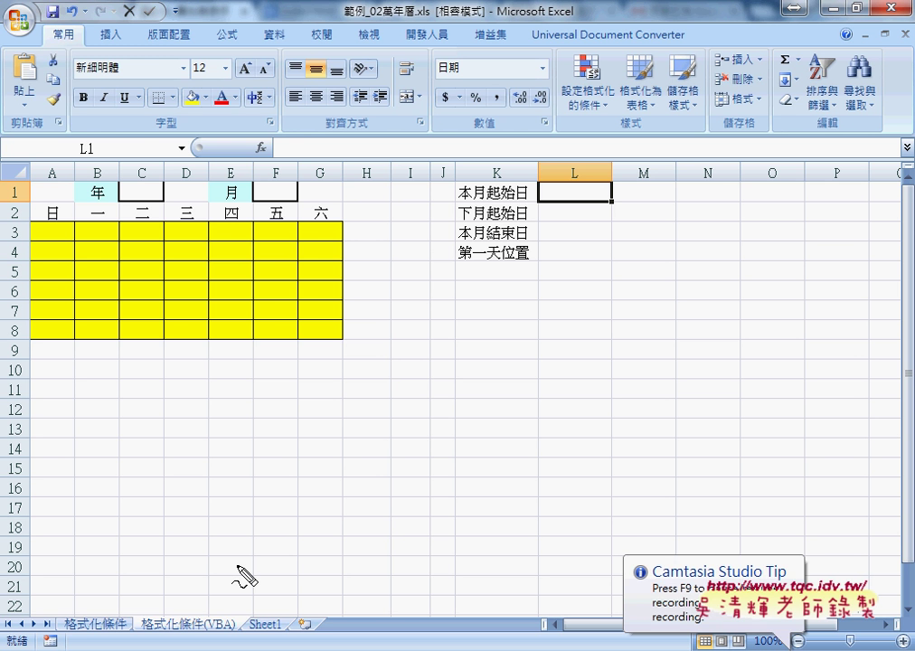
# In red pen, circle both sheet tabs, draw an arrow to the grid, and write 1 at A3/F3 and 42 at G8
pyautogui.moveTo(215, 637); pyautogui.dragTo(234, 612)
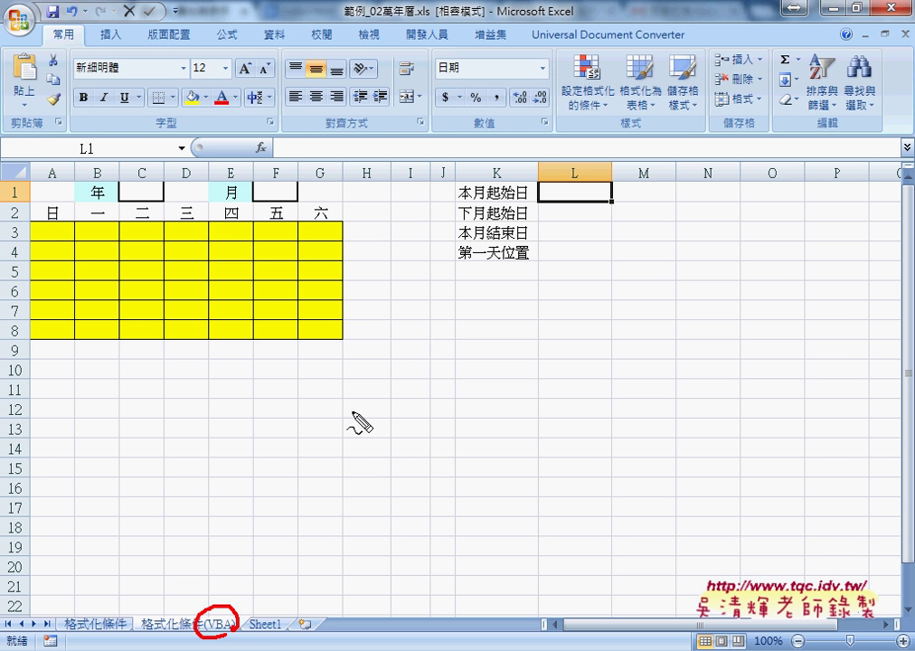
pyautogui.moveTo(552, 357)
pyautogui.mouseDown()
pyautogui.moveTo(378, 293)
pyautogui.moveTo(380, 305)
pyautogui.mouseUp()
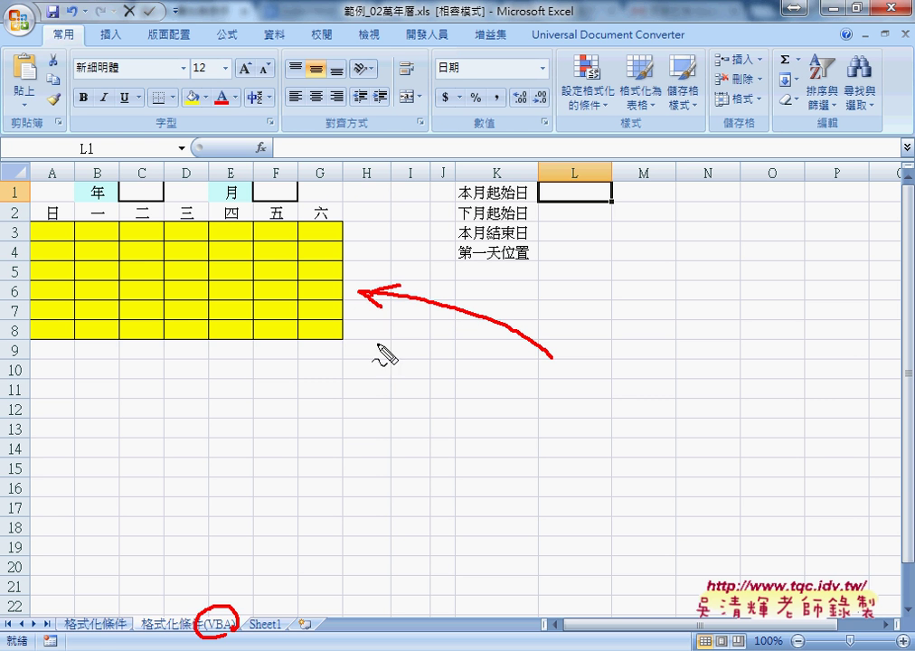
pyautogui.moveTo(124, 610); pyautogui.dragTo(132, 619)
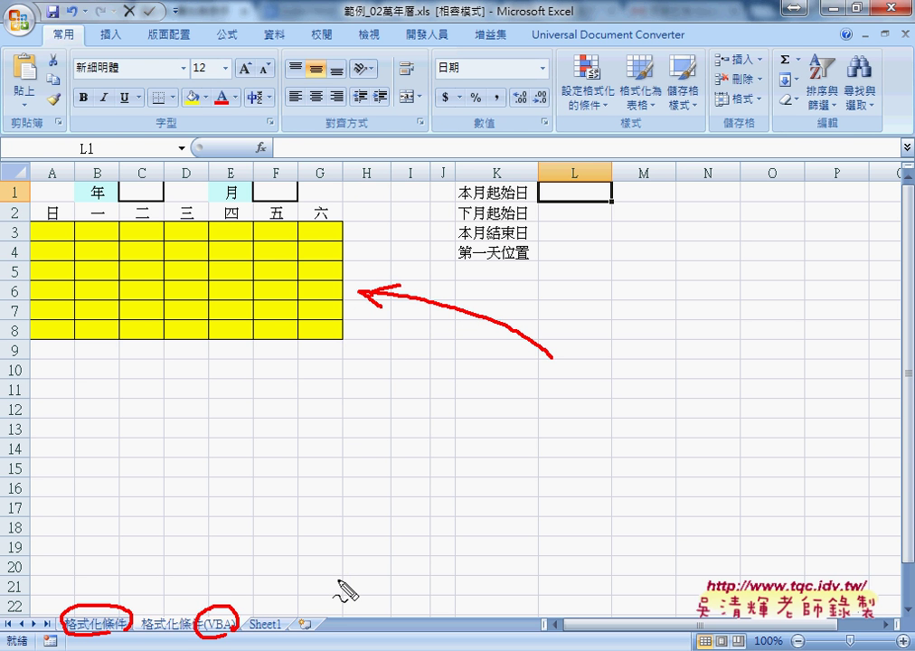
pyautogui.moveTo(46, 226); pyautogui.dragTo(47, 232)
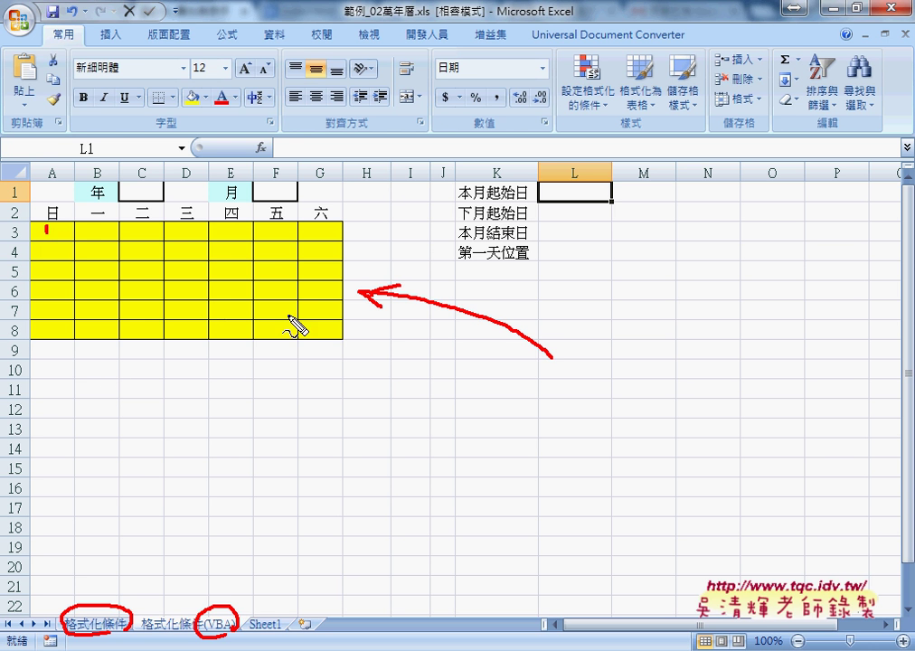
pyautogui.moveTo(314, 327)
pyautogui.mouseDown()
pyautogui.moveTo(318, 344)
pyautogui.moveTo(345, 342)
pyautogui.mouseUp()
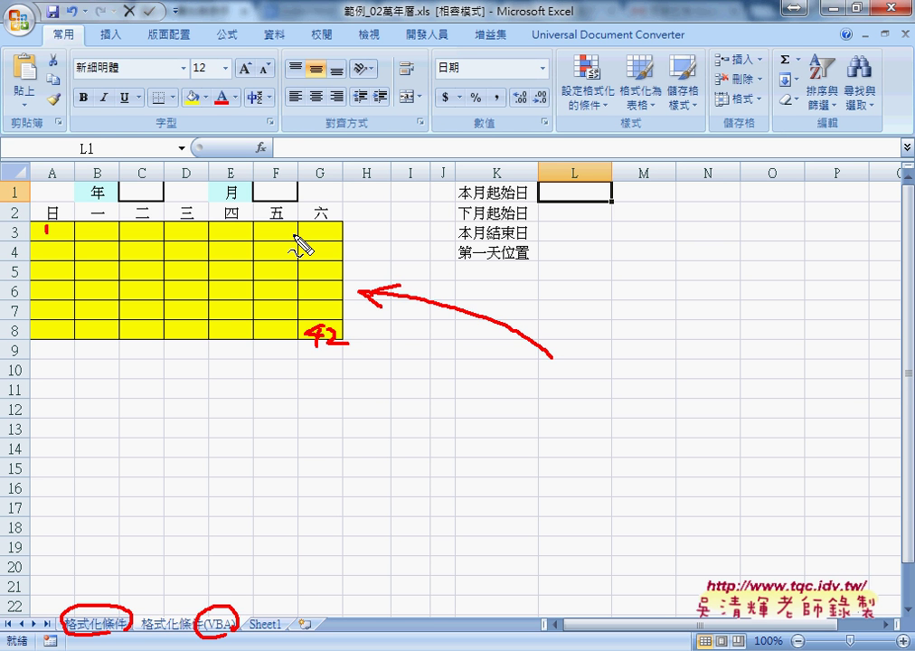
pyautogui.moveTo(535, 308)
pyautogui.mouseDown()
pyautogui.moveTo(535, 283)
pyautogui.moveTo(636, 291)
pyautogui.moveTo(561, 306)
pyautogui.mouseUp()
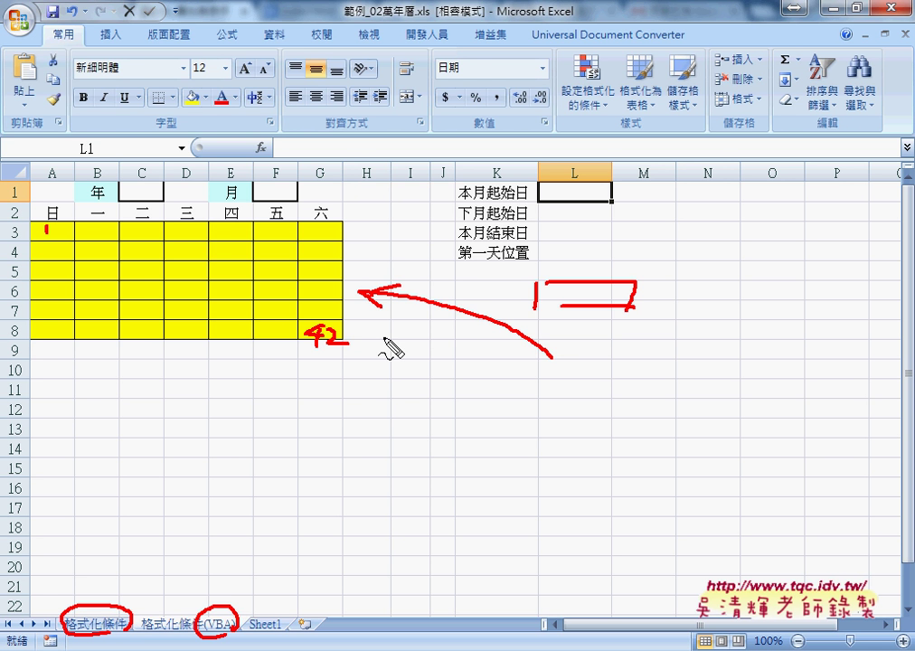
pyautogui.moveTo(276, 226); pyautogui.dragTo(277, 239)
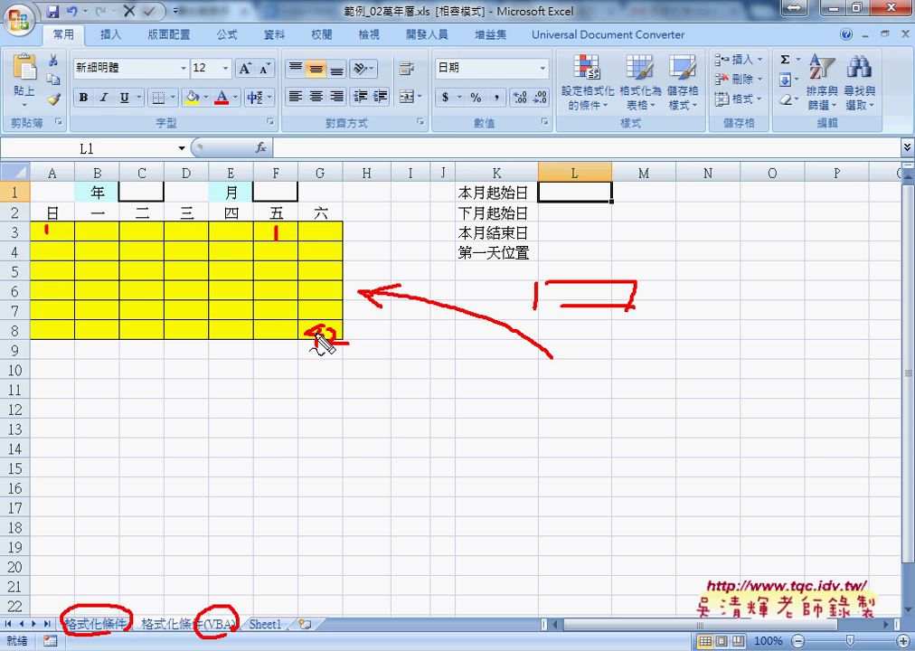